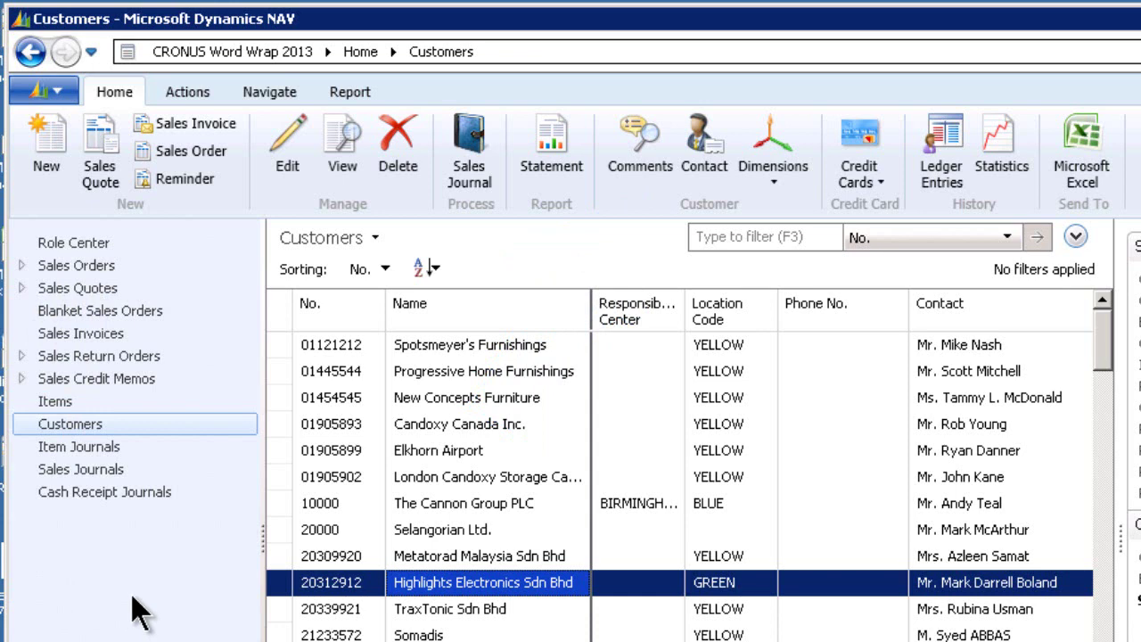
- Look through the Customers, Items and Sales Orders lists, including the navigation options available for sales orders
left_click(69, 424)
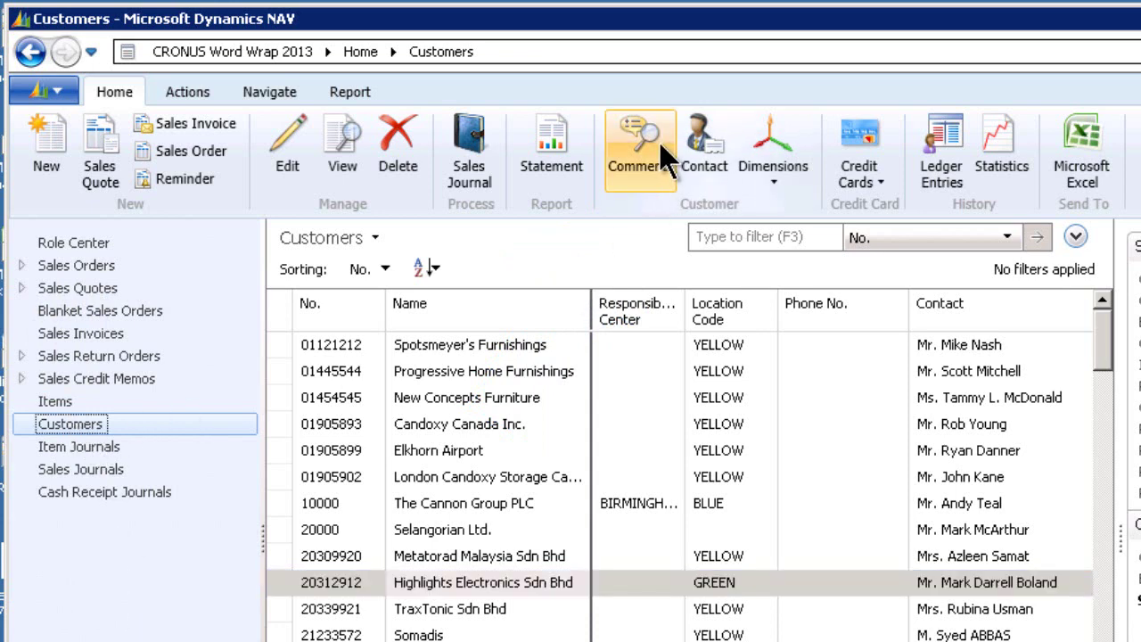
left_click(87, 401)
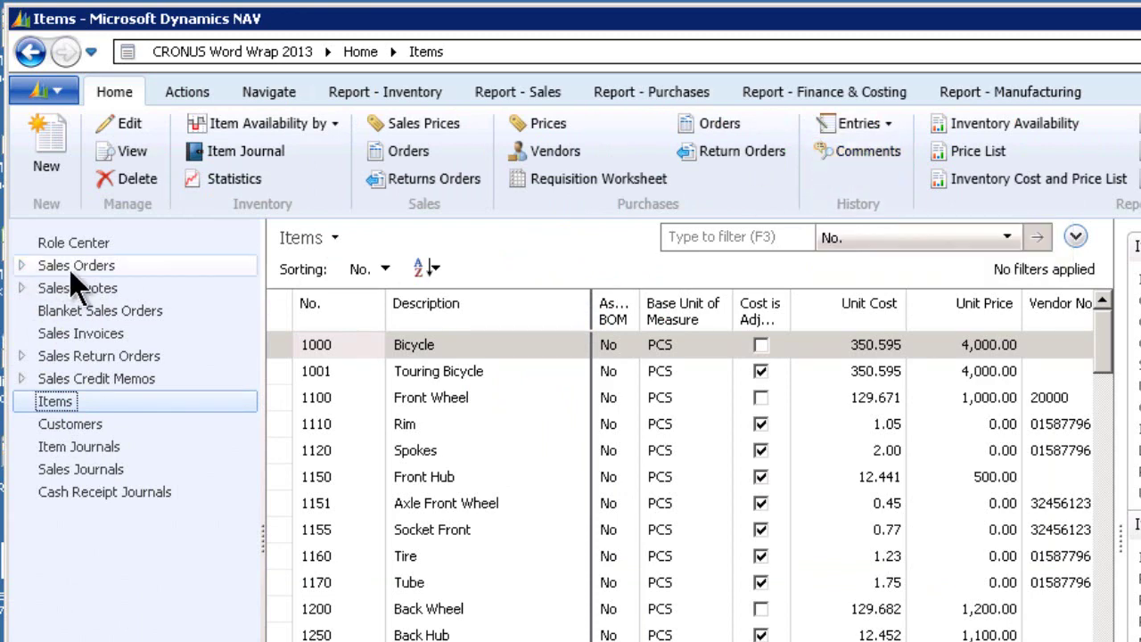
left_click(116, 261)
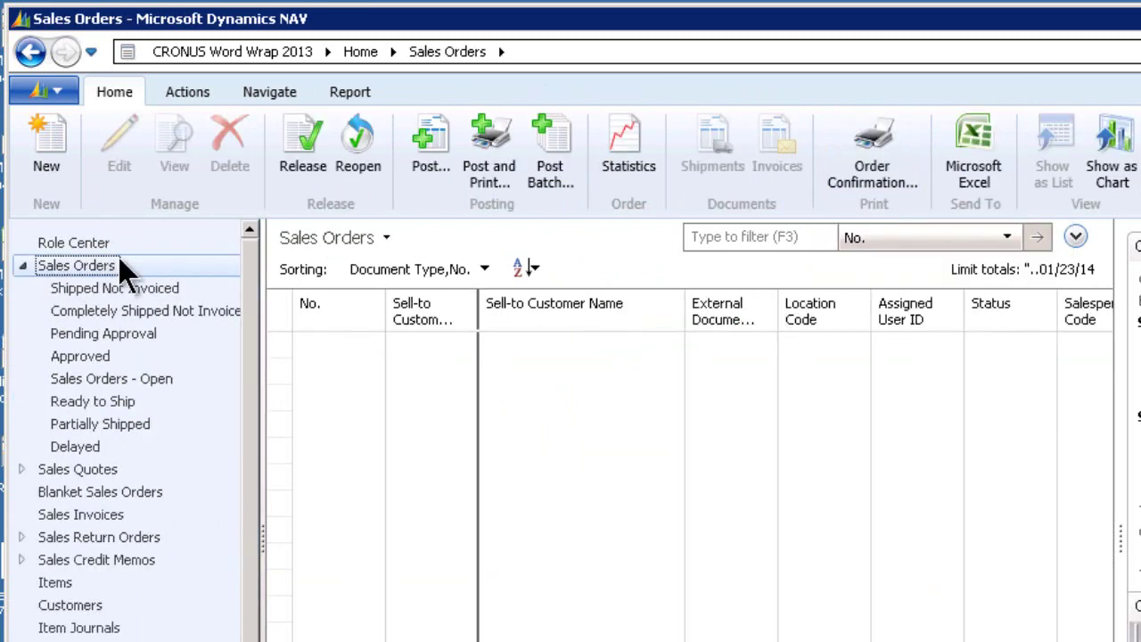
left_click(269, 92)
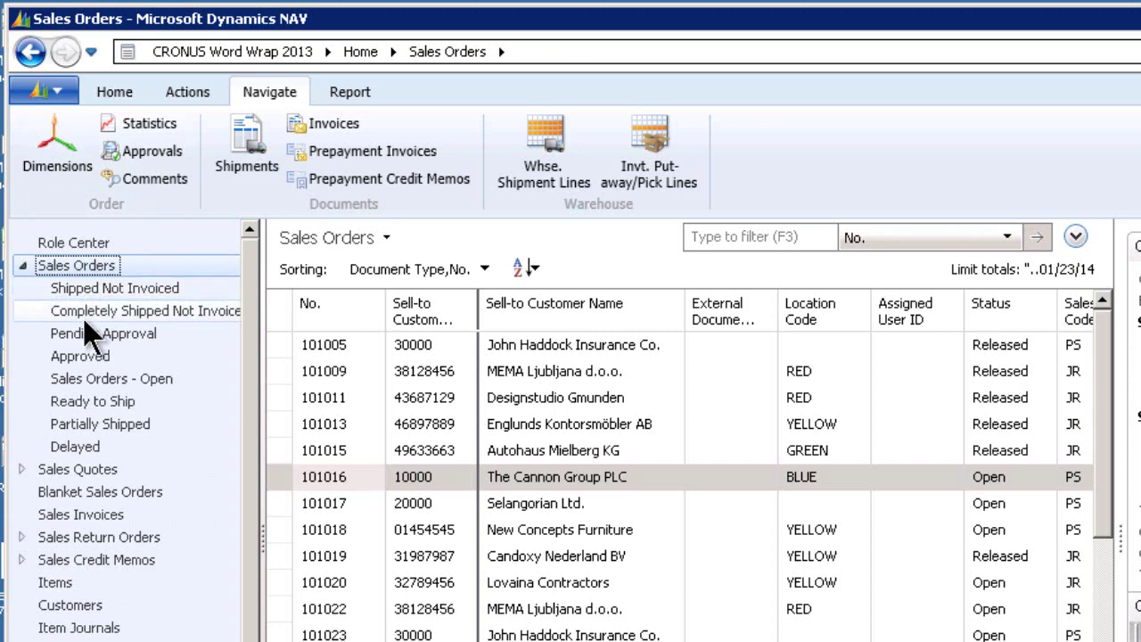
left_click(114, 95)
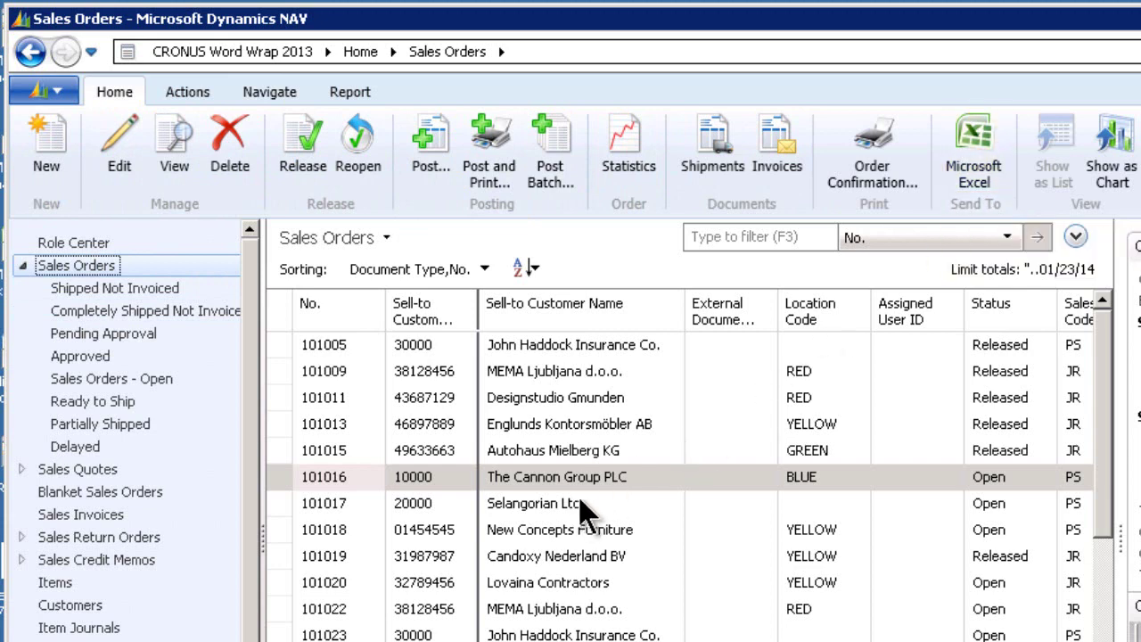
left_click(23, 265)
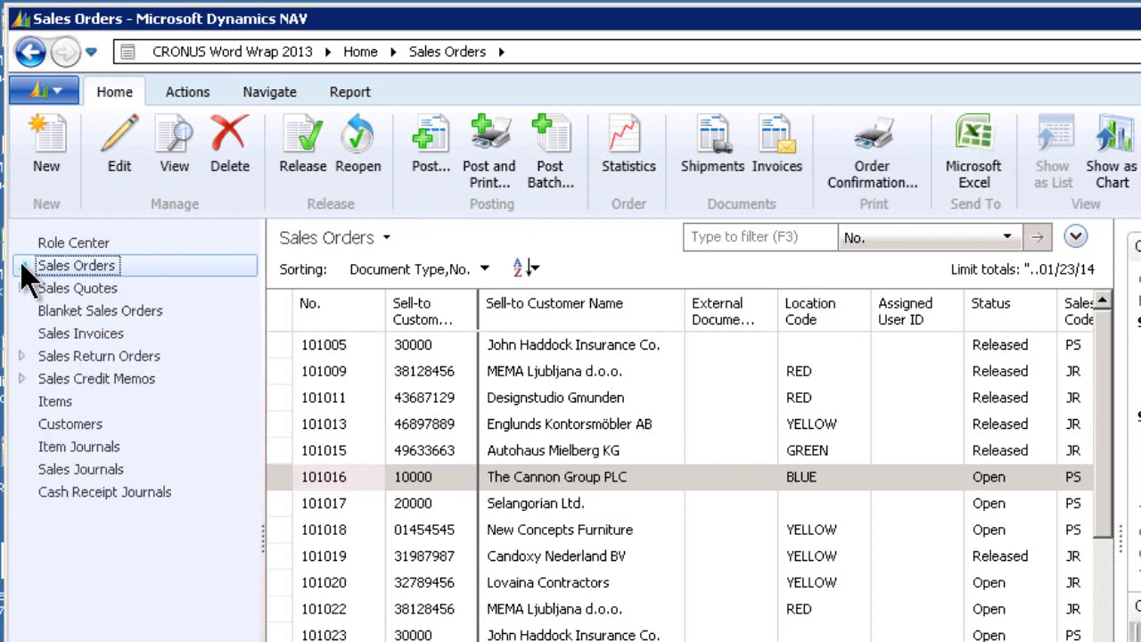
- Open the comment sheet of customer Selangorian Ltd. from the Customers list
left_click(80, 421)
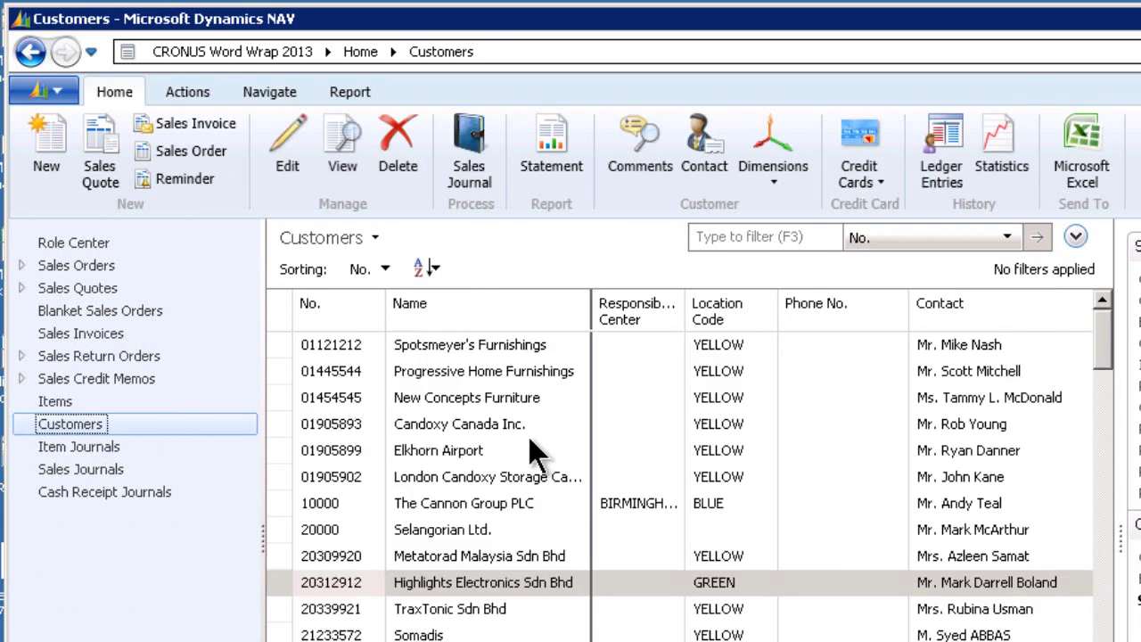
left_click(452, 523)
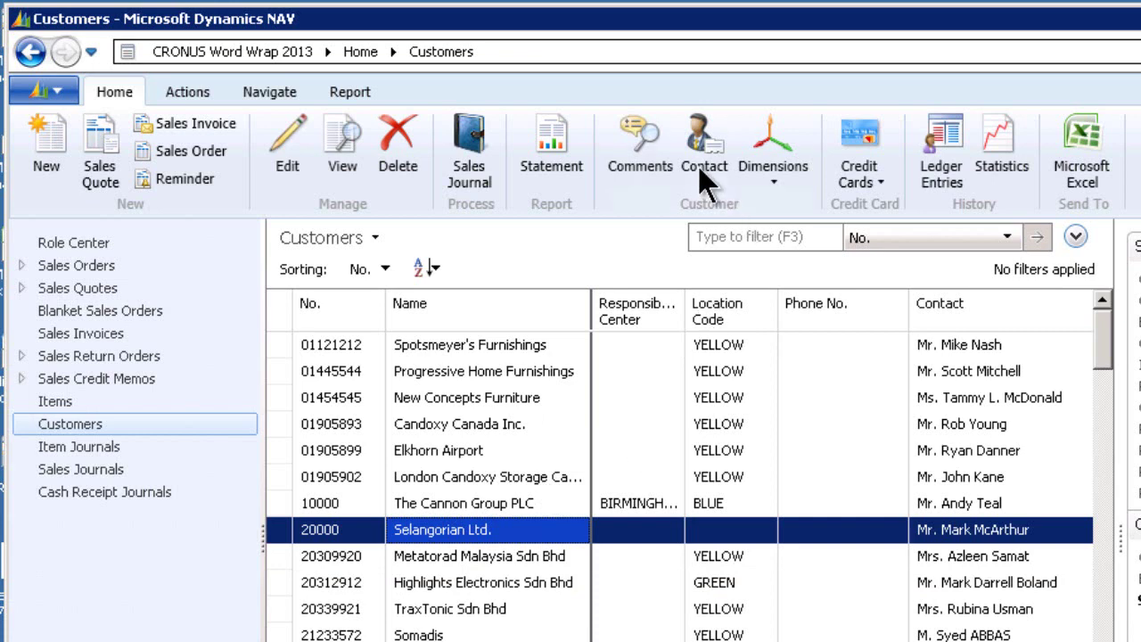
left_click(624, 157)
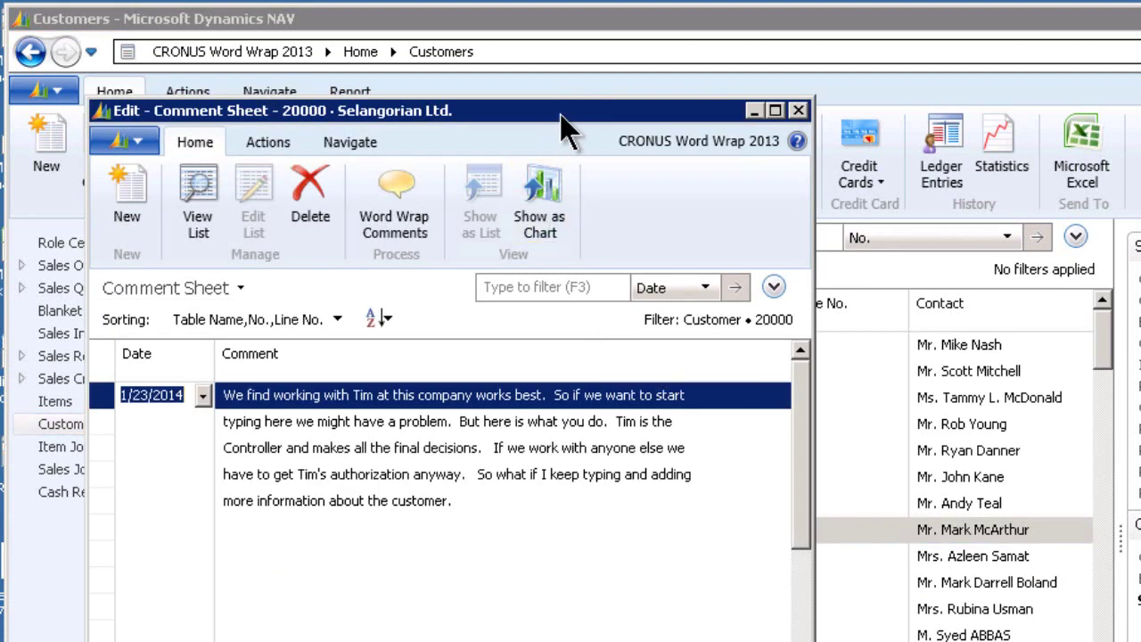
left_click_drag(559, 114, 657, 85)
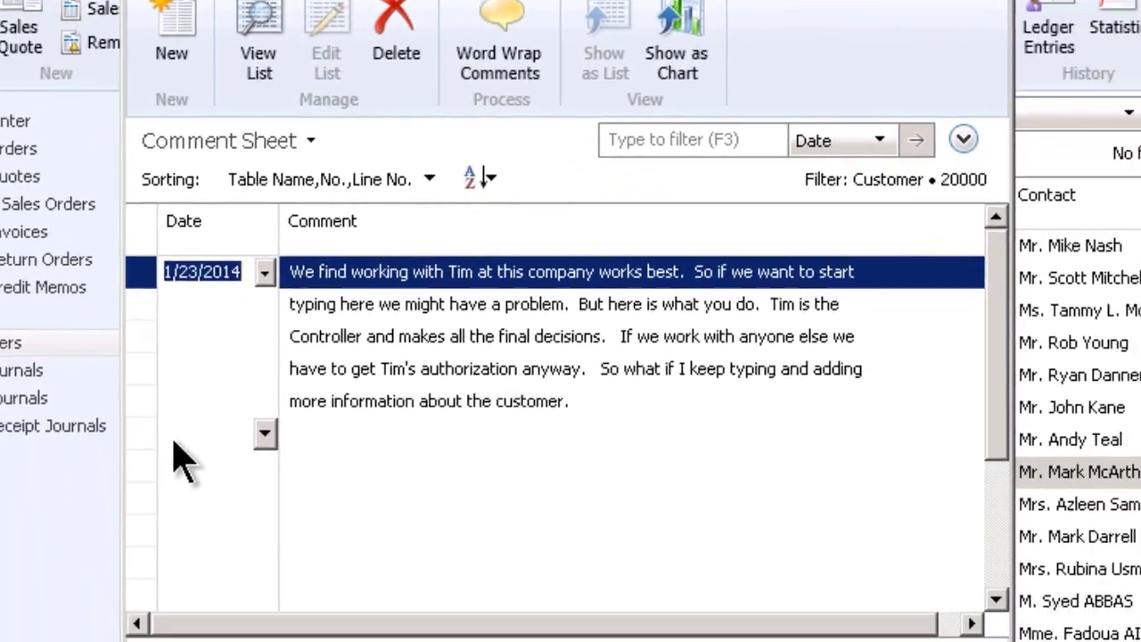
- Add a comment line dated 1/24/2014 saying that working with the contact "has been very rewarding. If you need to order"
left_click(205, 356)
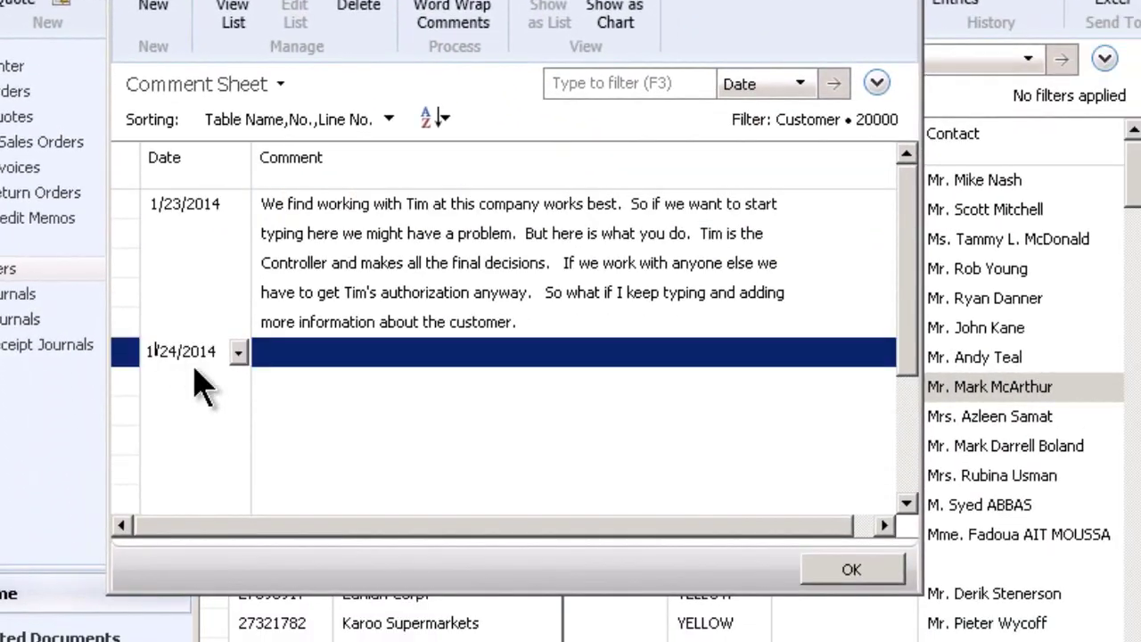
left_click(267, 359)
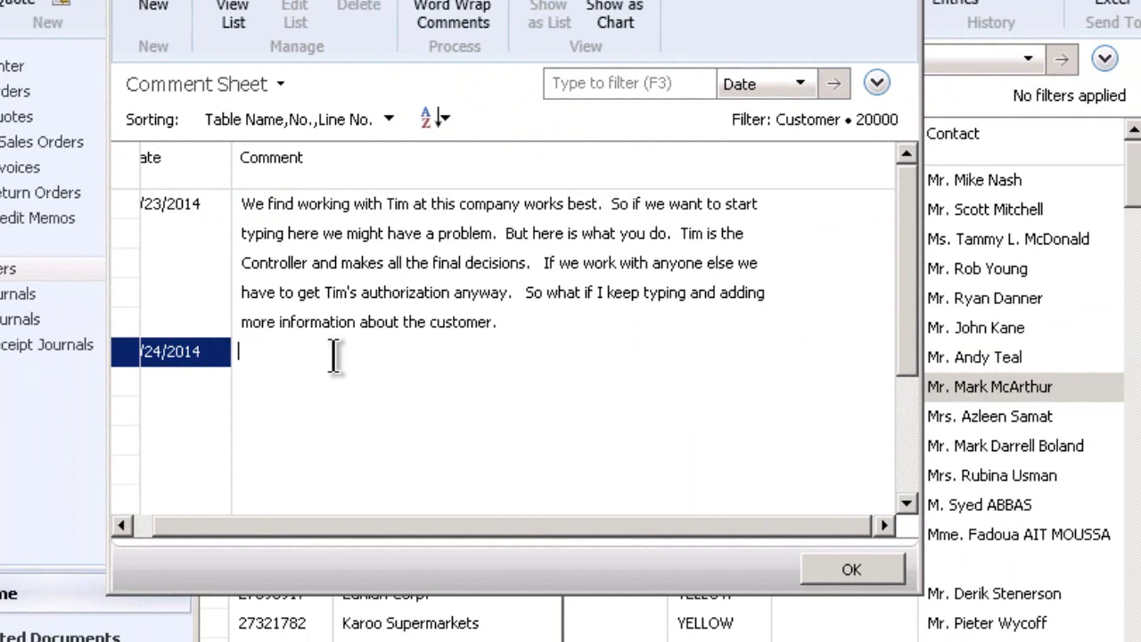
type("I have found working with Tim has been very rewarding.  If you need to order")
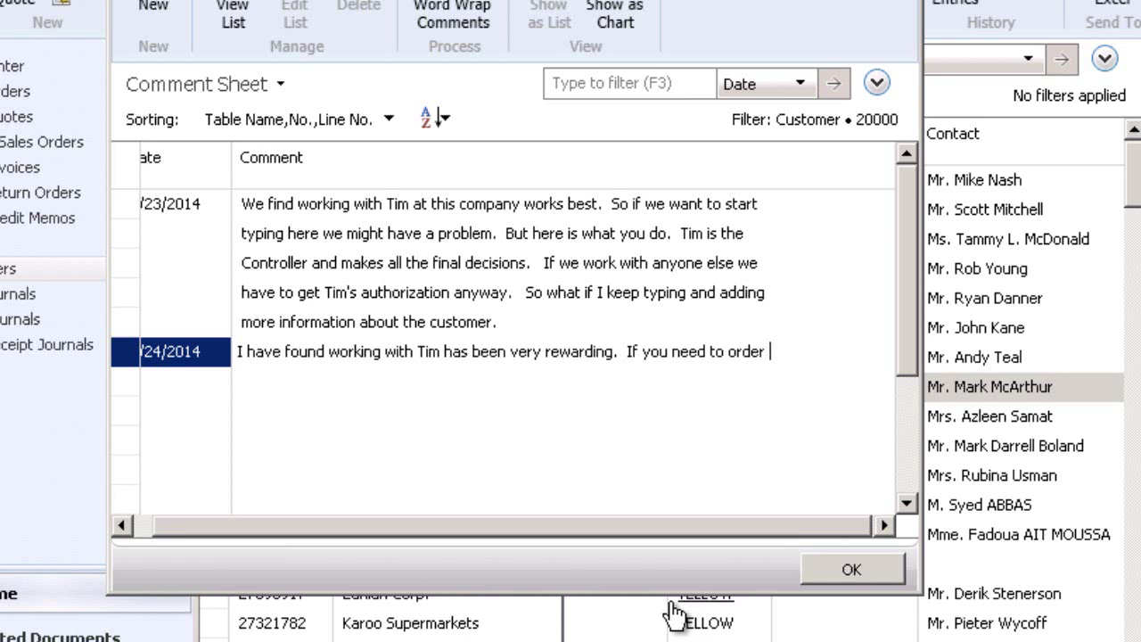
type(" s")
type("pe")
key("BackSpace")
key("BackSpace")
key("BackSpace")
key("BackSpace")
key("Down")
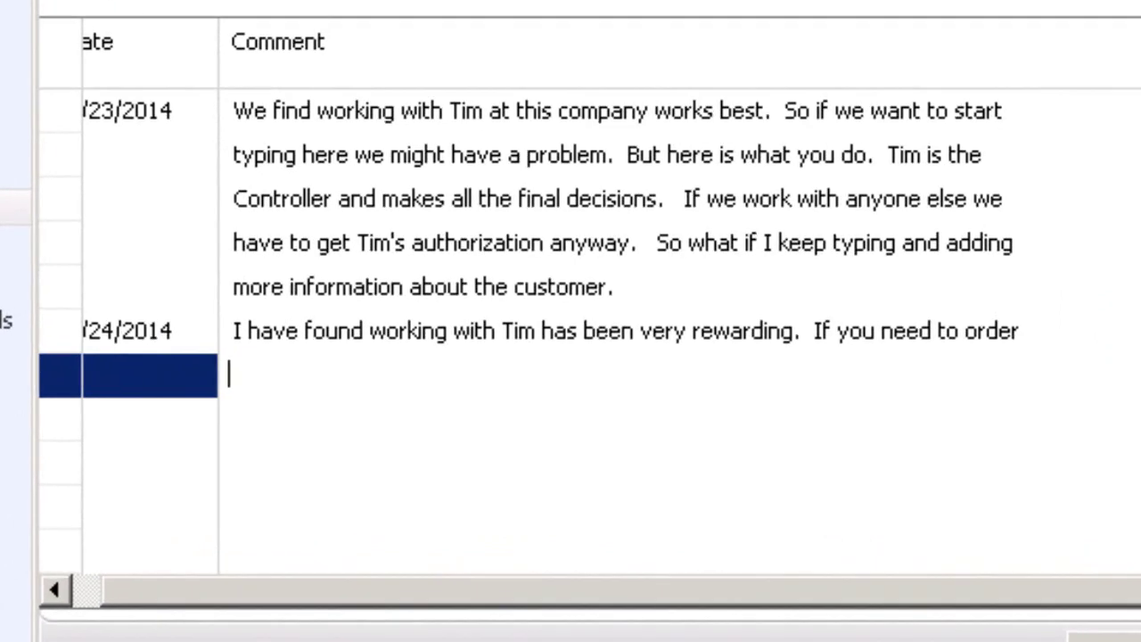
- Continue the comment on a second line: "specifically card products you need to talk to" the named colleague, ending with "If you need to continue"
type("specif")
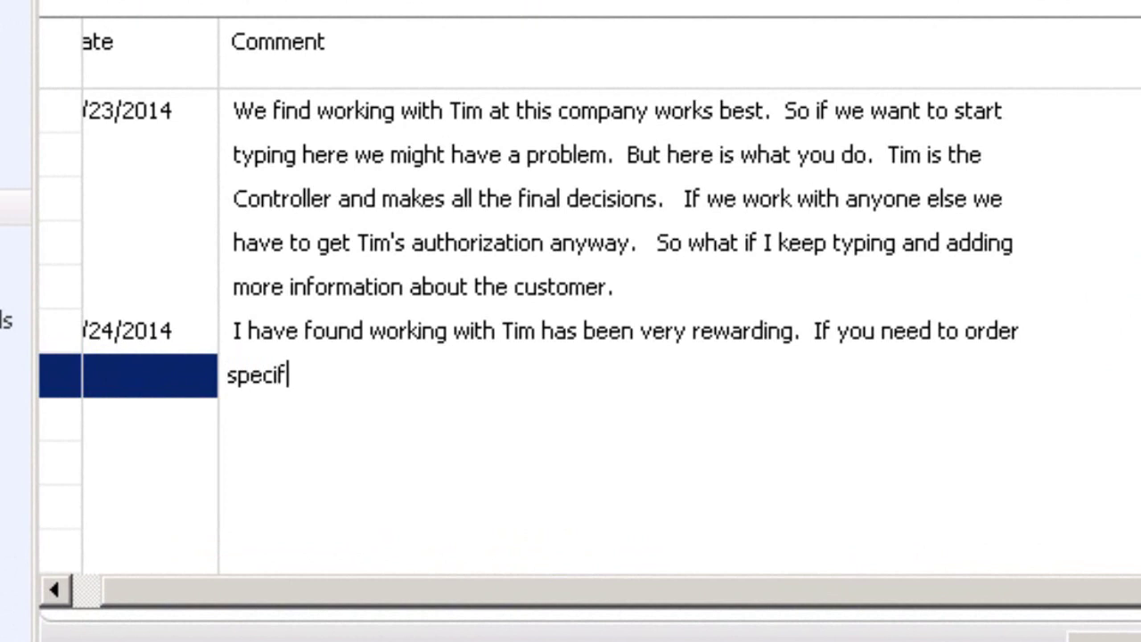
type("ically card ")
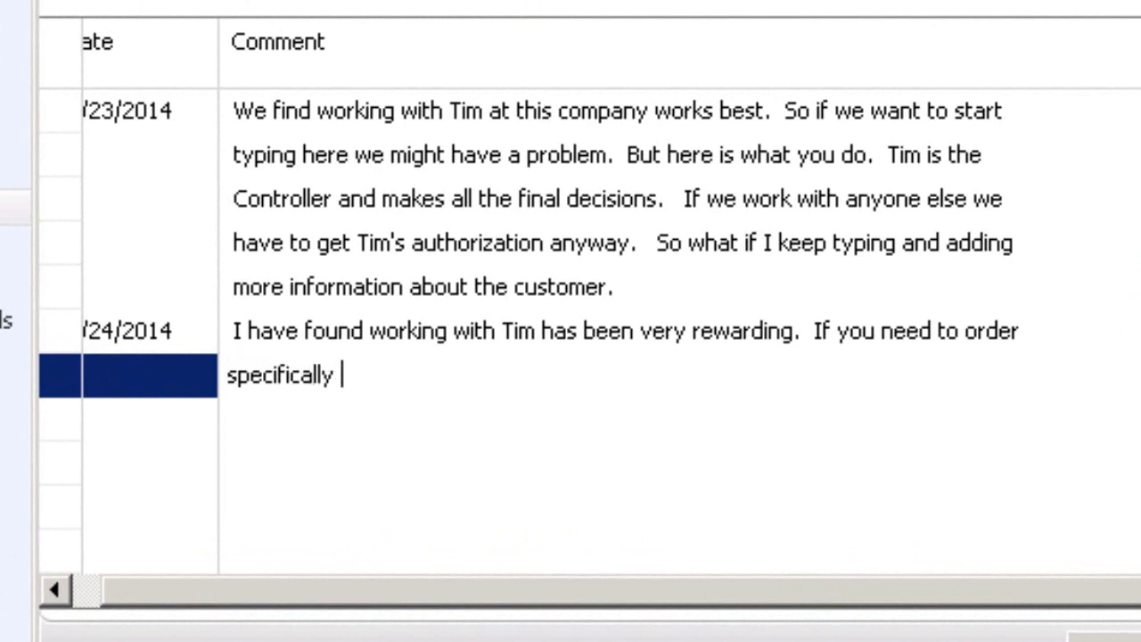
type("pro")
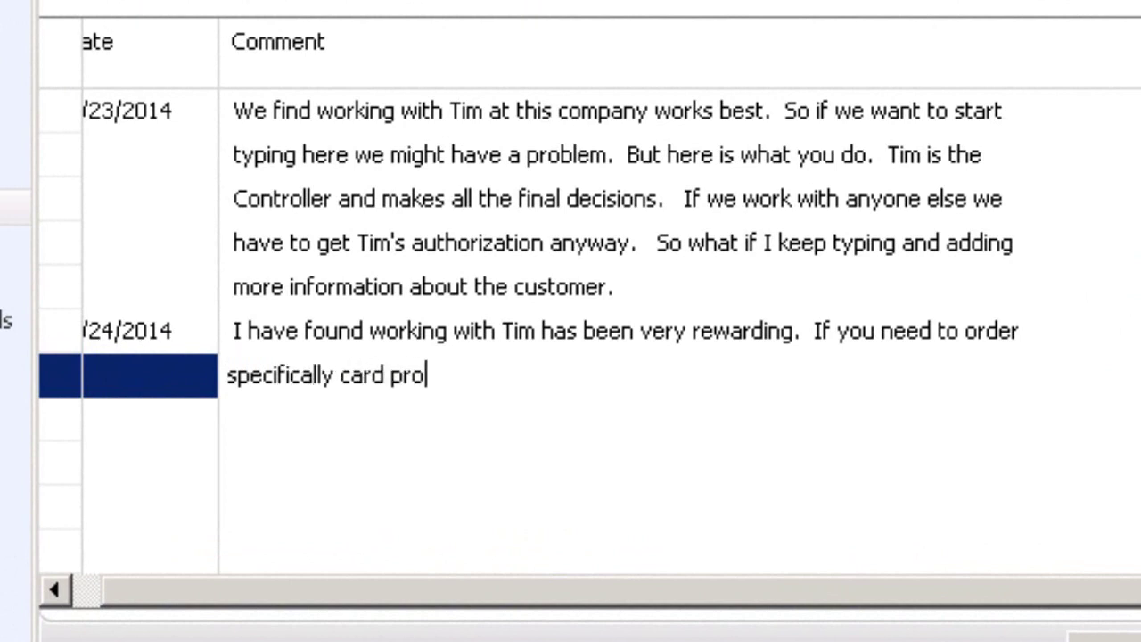
type("ducts yo")
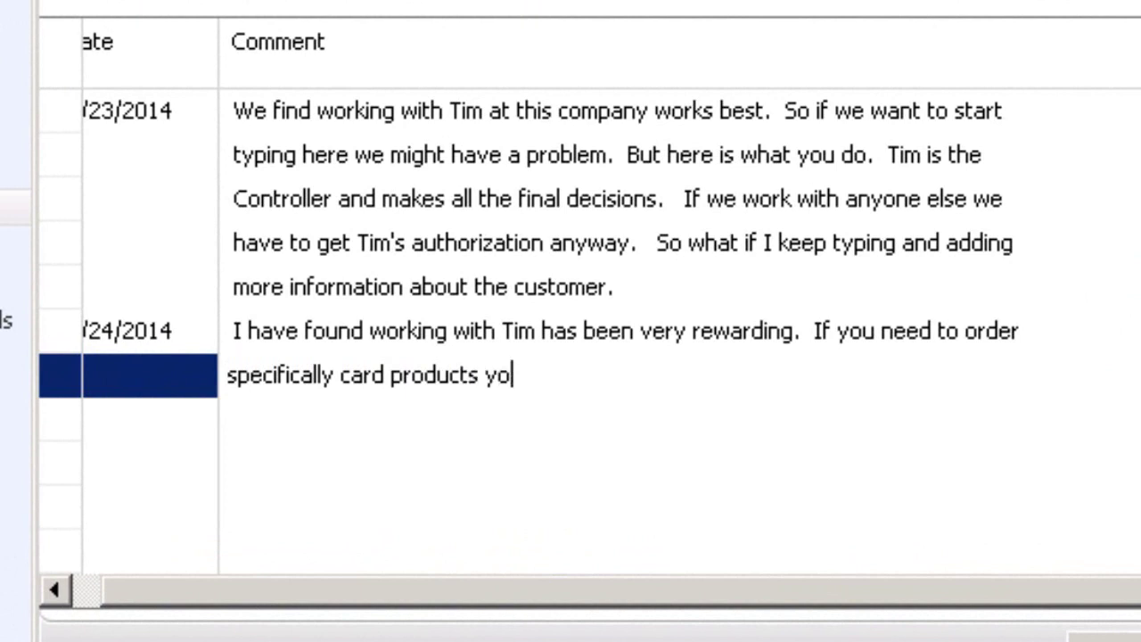
type("u need to ")
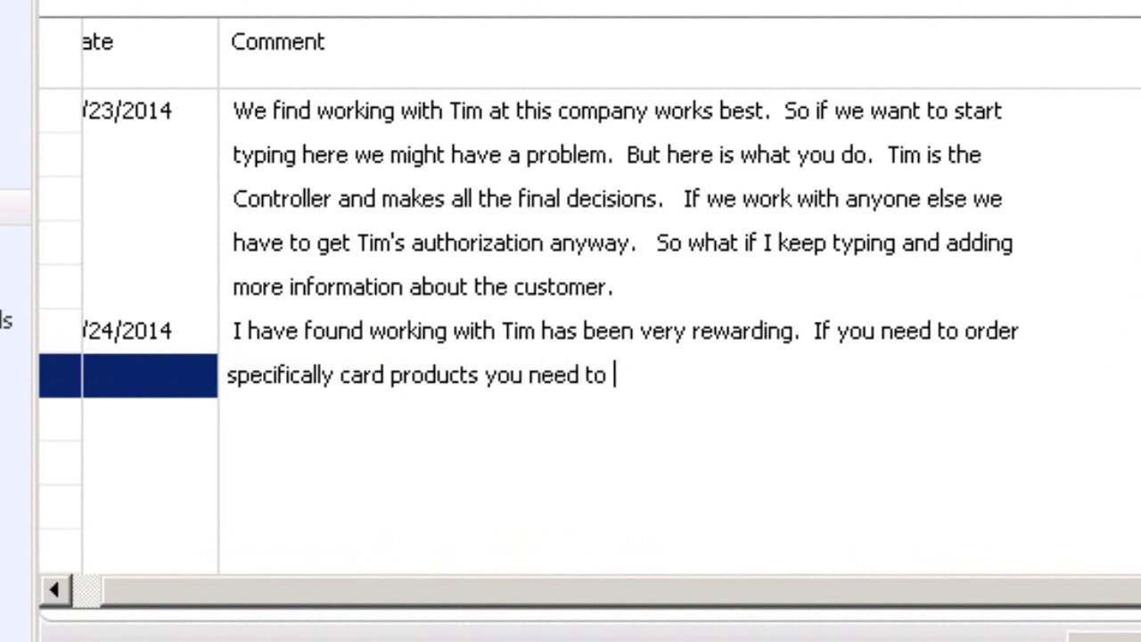
type("talk to Susan")
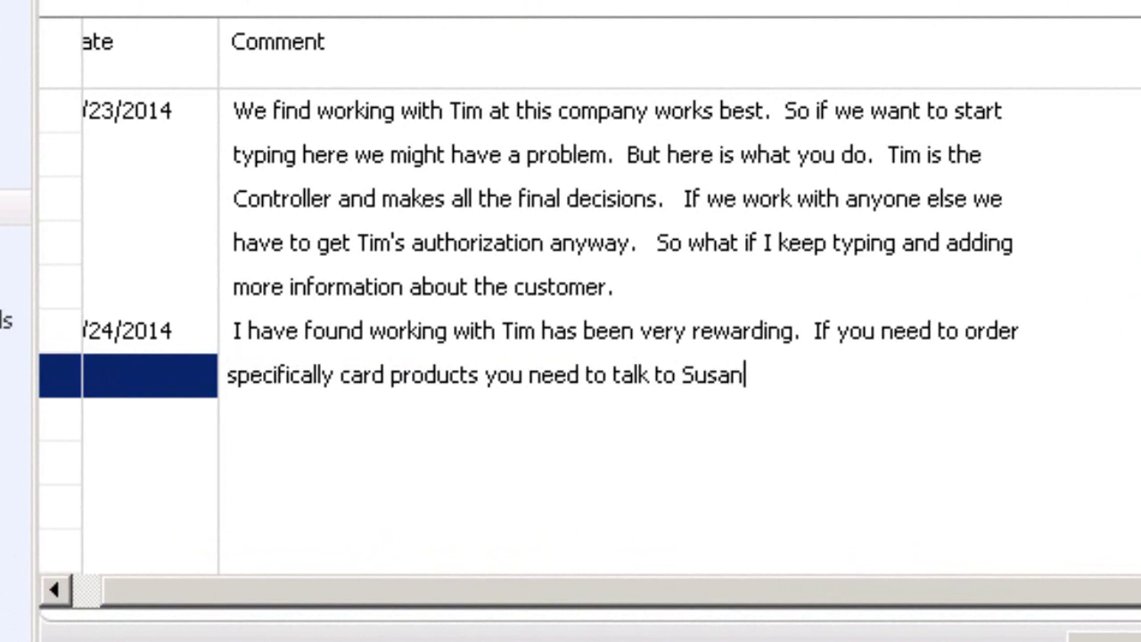
type(".  If you need to")
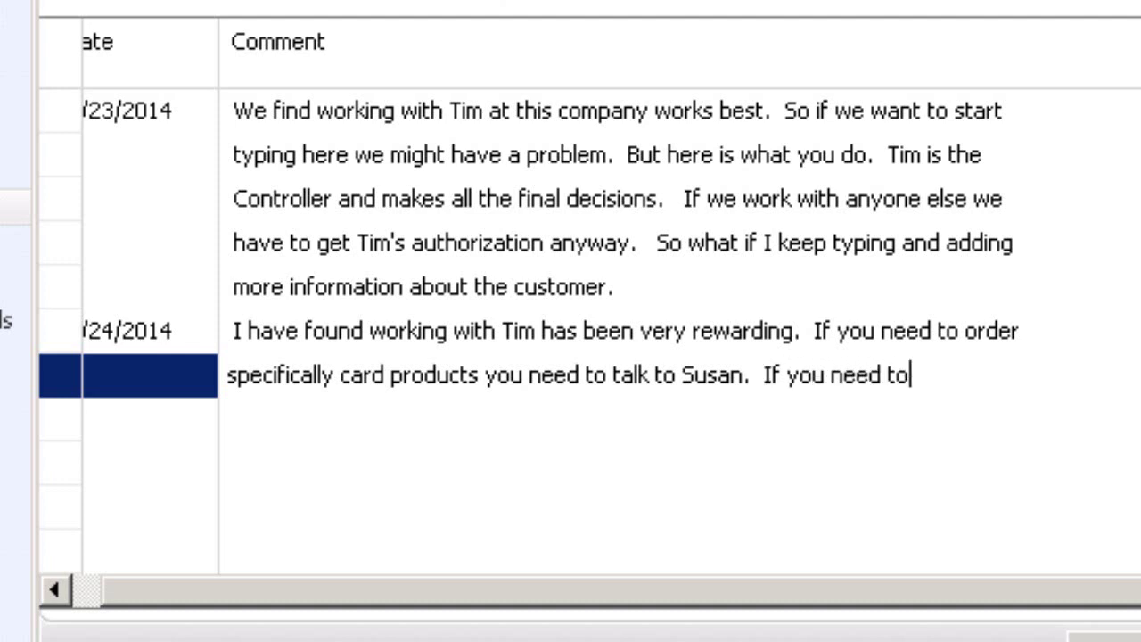
type(" continue t")
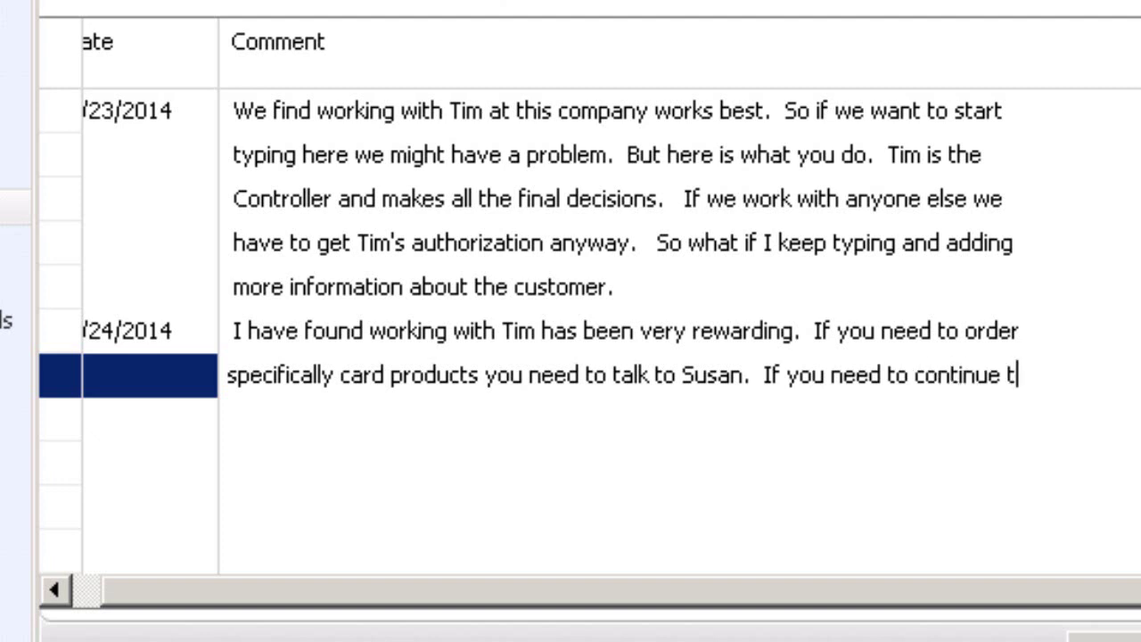
key("BackSpace")
key("Return")
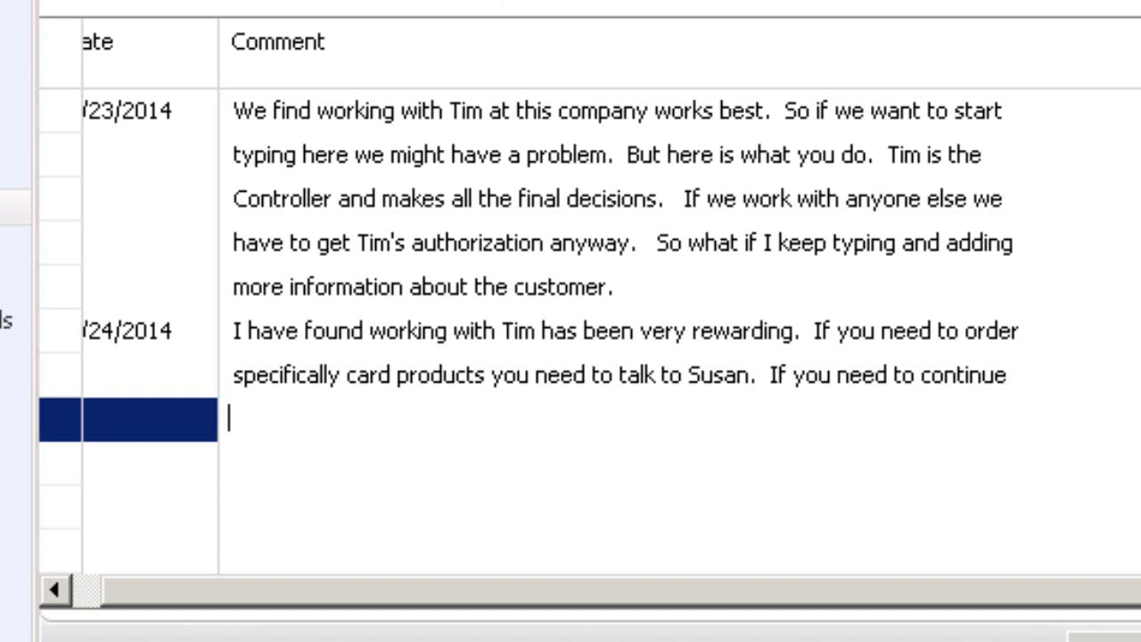
- Delete the 1/24/2014 comment lines and start a fresh comment line dated 1/24/2014
left_click(299, 337)
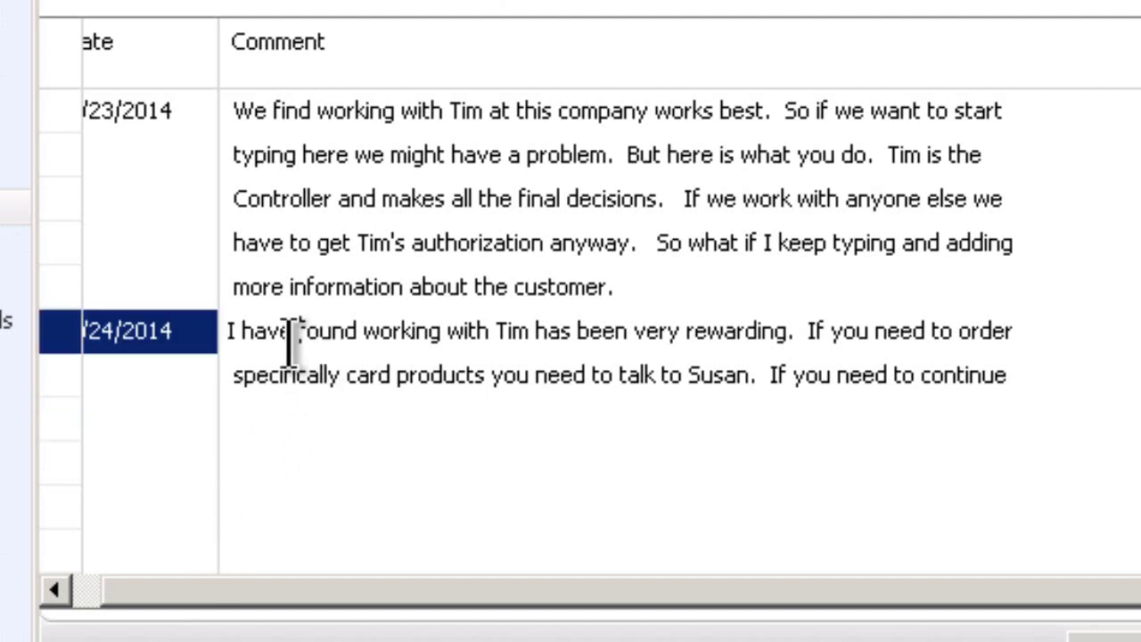
left_click(64, 330)
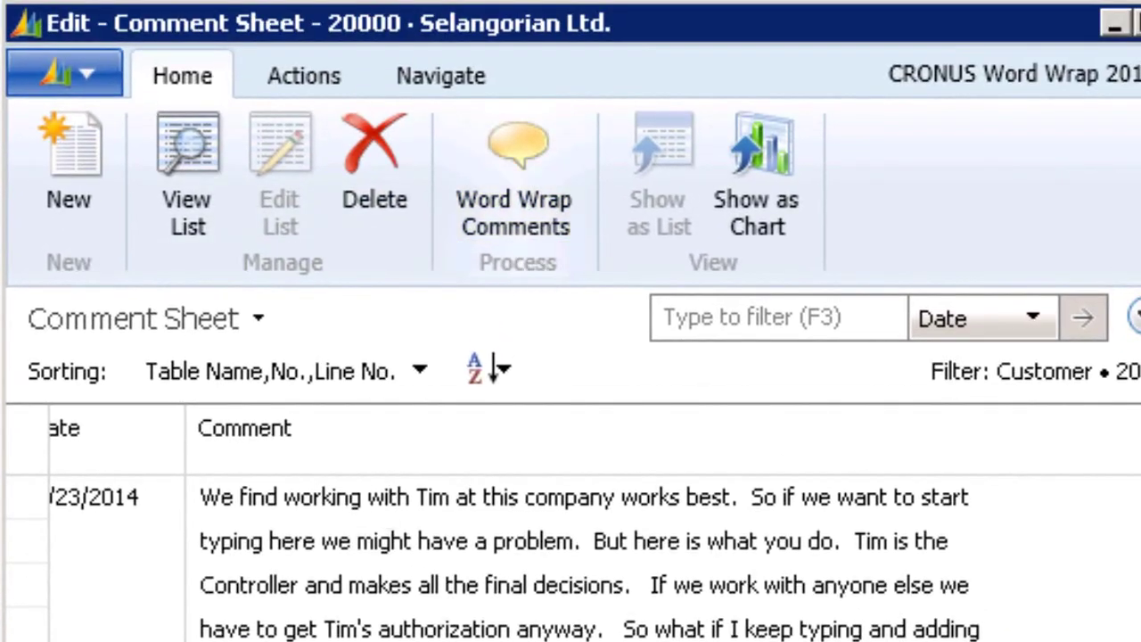
left_click(379, 165)
left_click(541, 606)
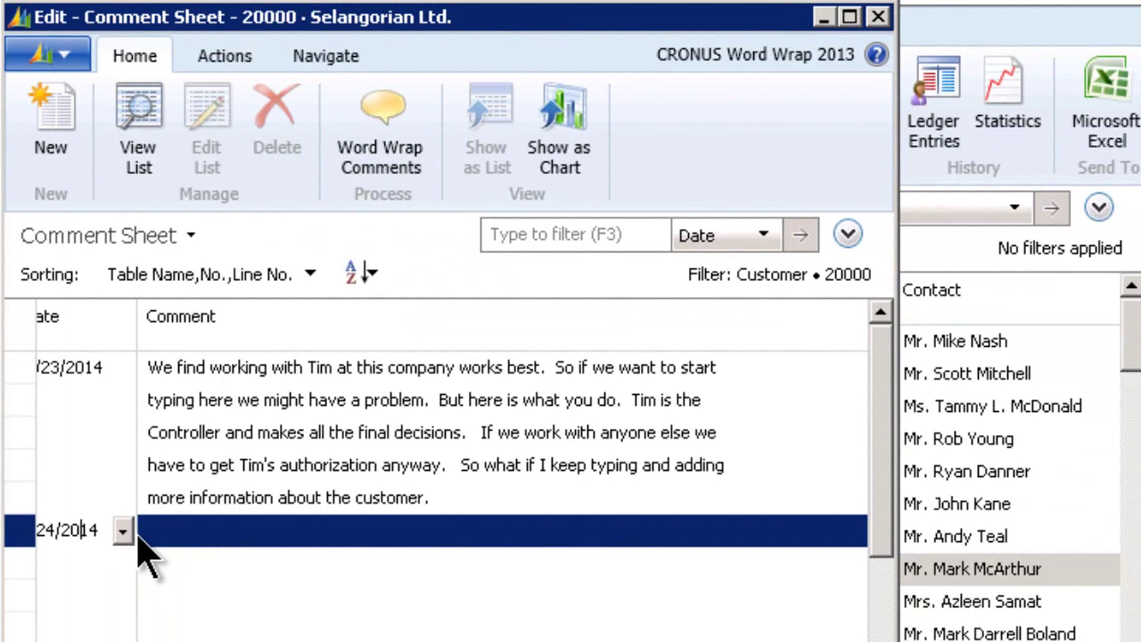
left_click(142, 535)
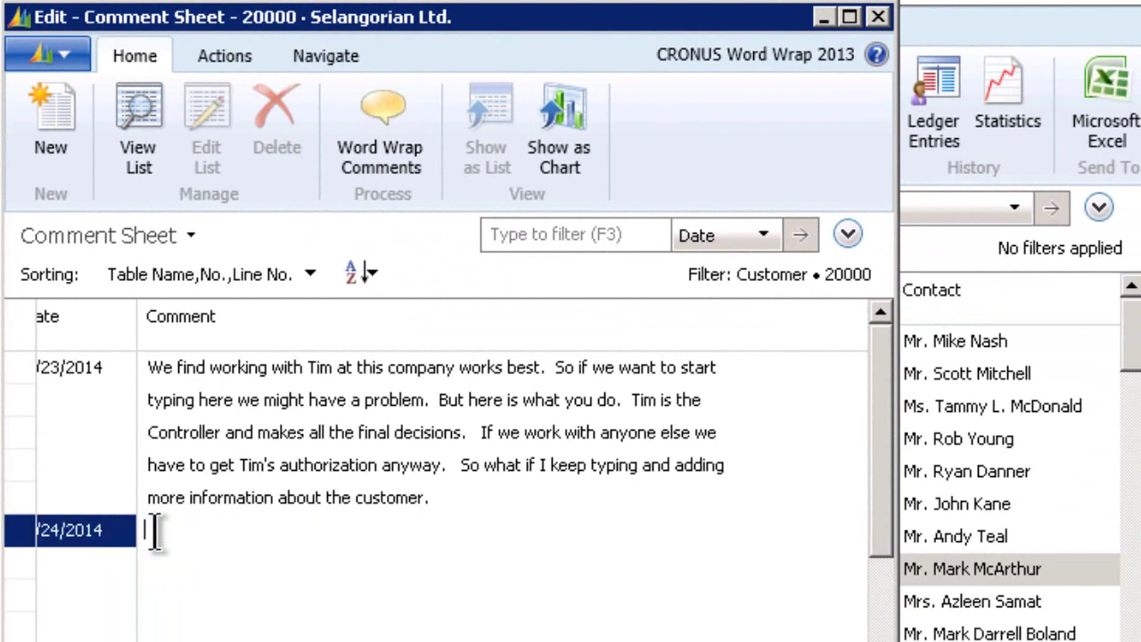
- Open the word wrap comments editor and write under 01/24/2014 that working with the contact "has been very rewarding. If you need to order"
left_click(406, 156)
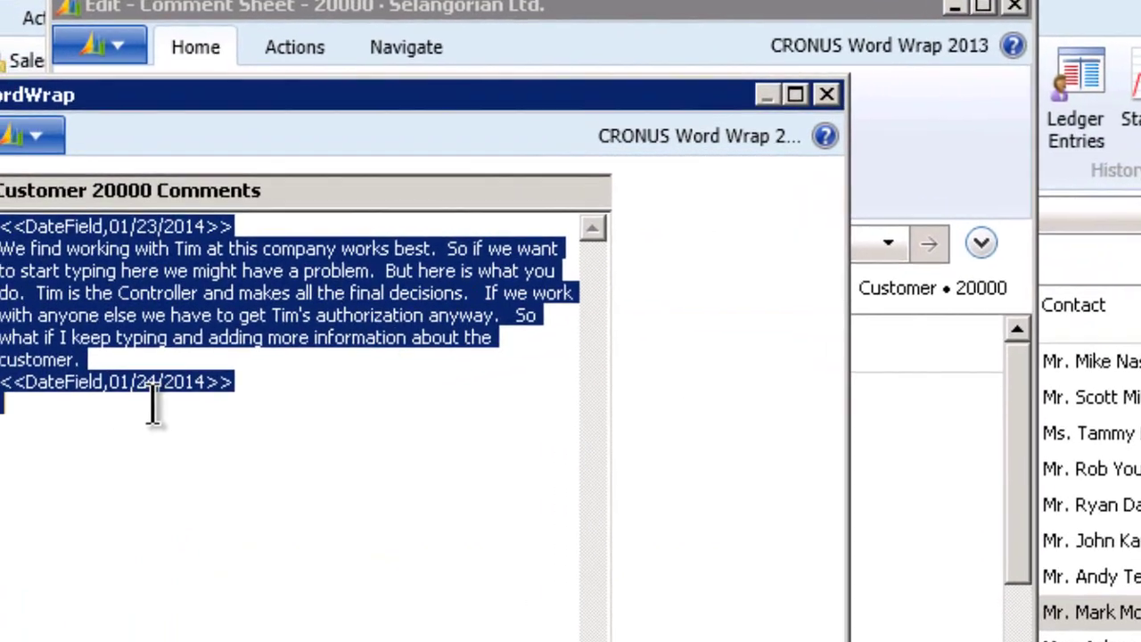
left_click(383, 436)
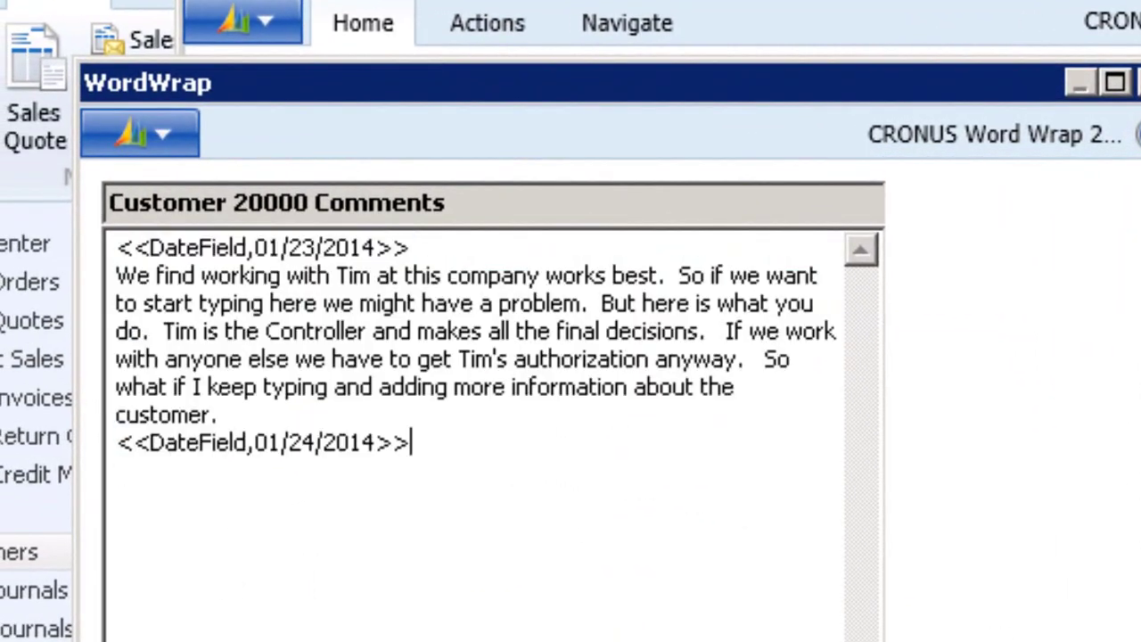
key("Return")
type("I have found working with Tim has been very rewarding.  If you need to order")
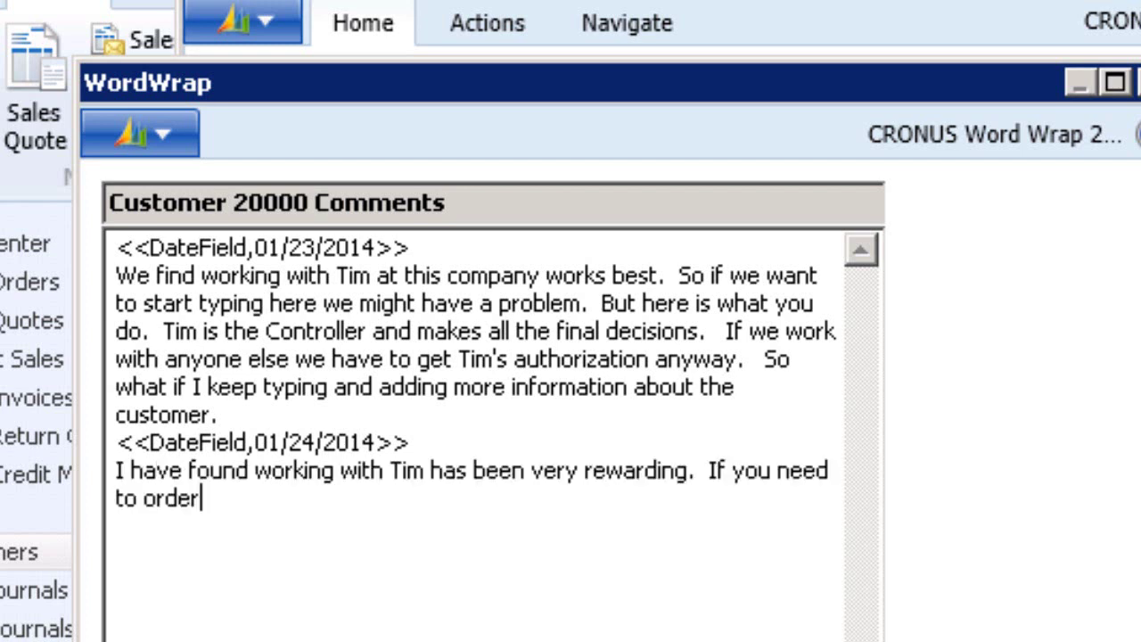
- Continue the 01/24/2014 entry with "specifically card products pleaset talk to" the two named contacts, joined by "and or", ending with "about colors."
type(" spe")
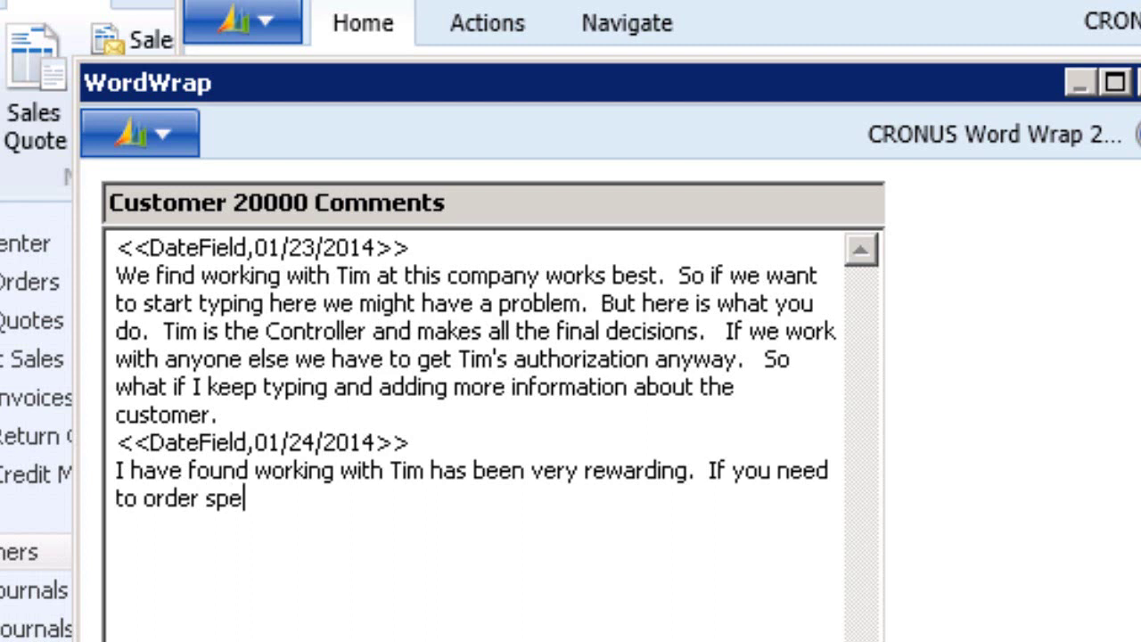
type("cifically ")
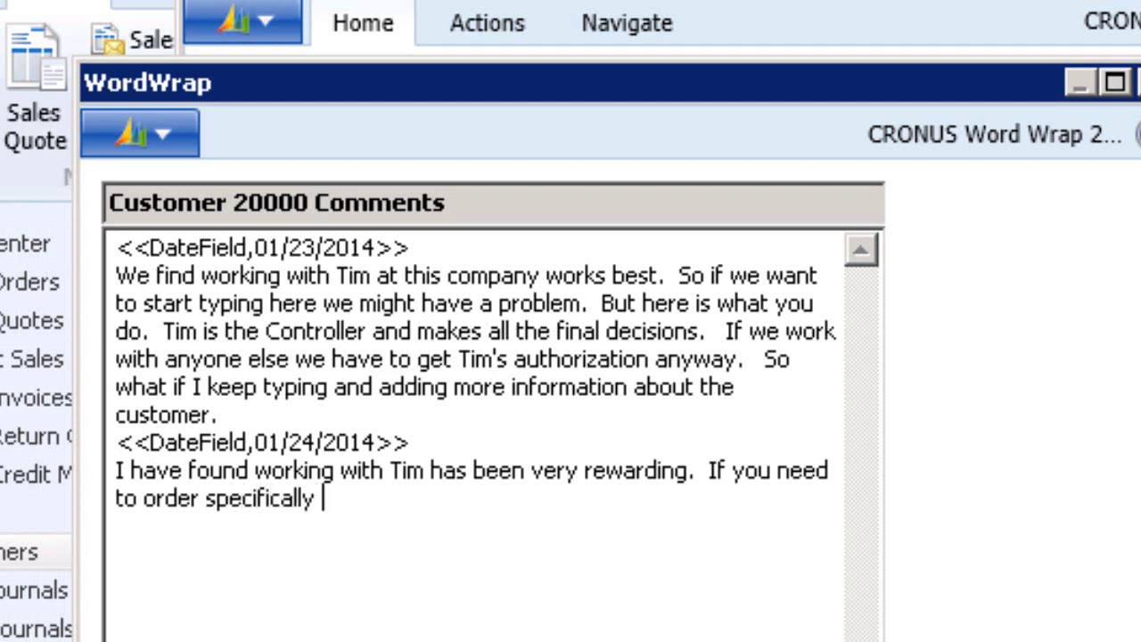
type("card pro")
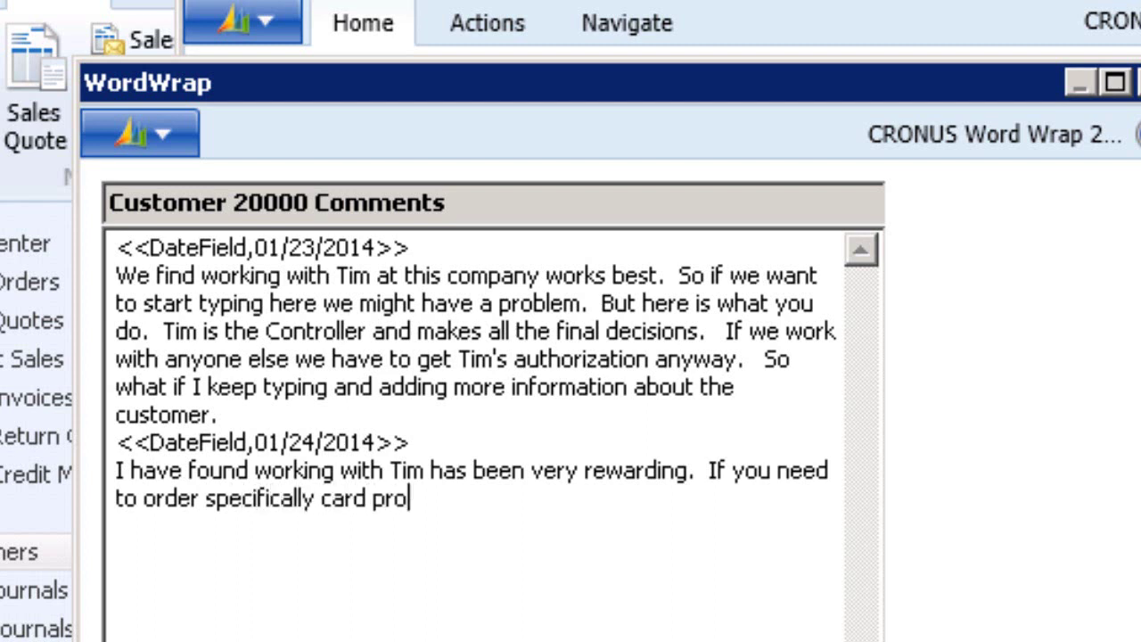
type("ducts ")
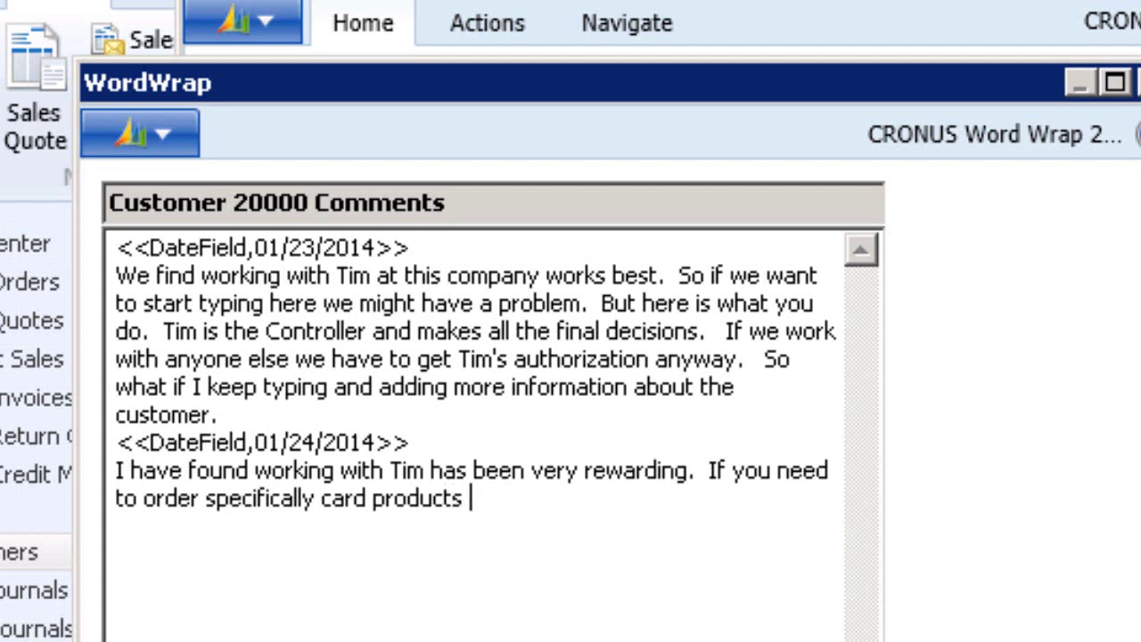
type("pleaset toal")
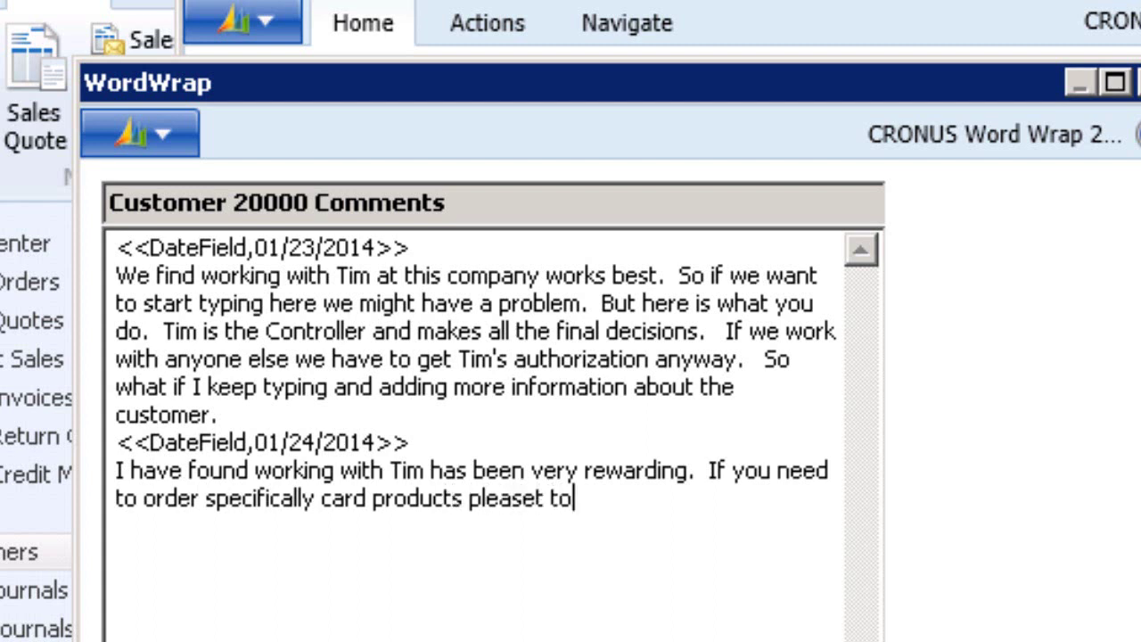
key("BackSpace")
key("BackSpace")
key("BackSpace")
type("alk to Susan ")
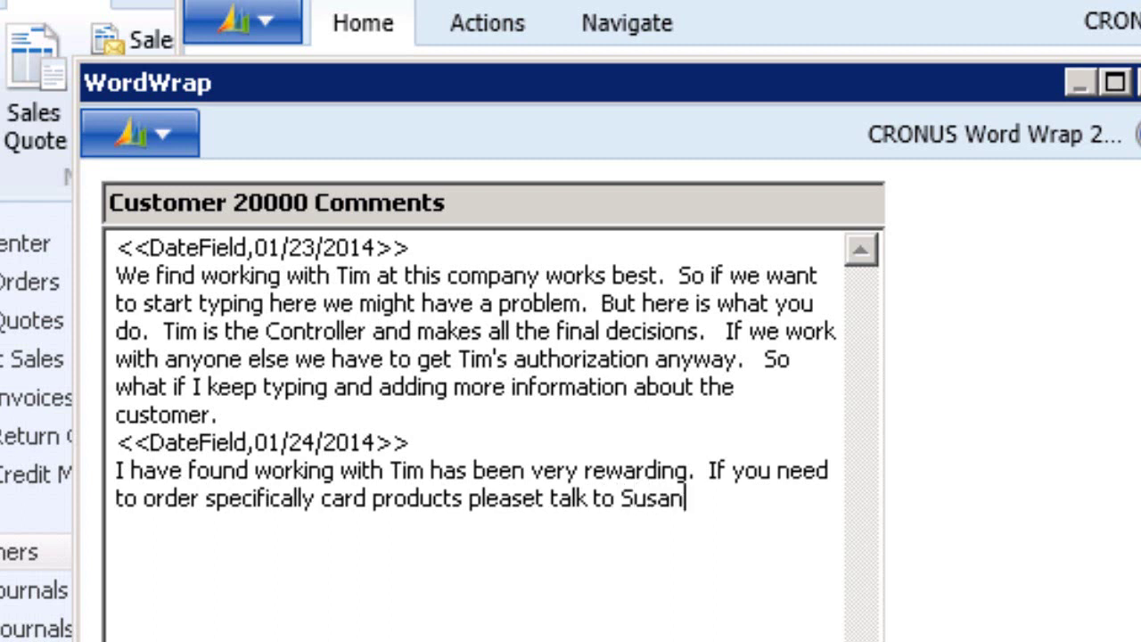
type("and or ")
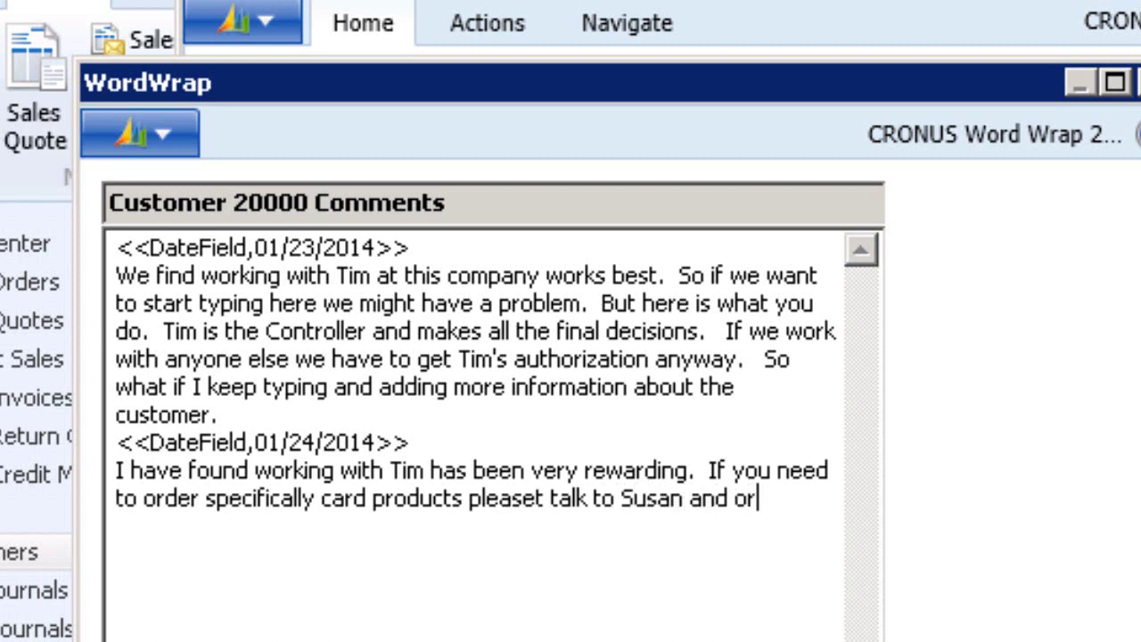
type("Tim abo")
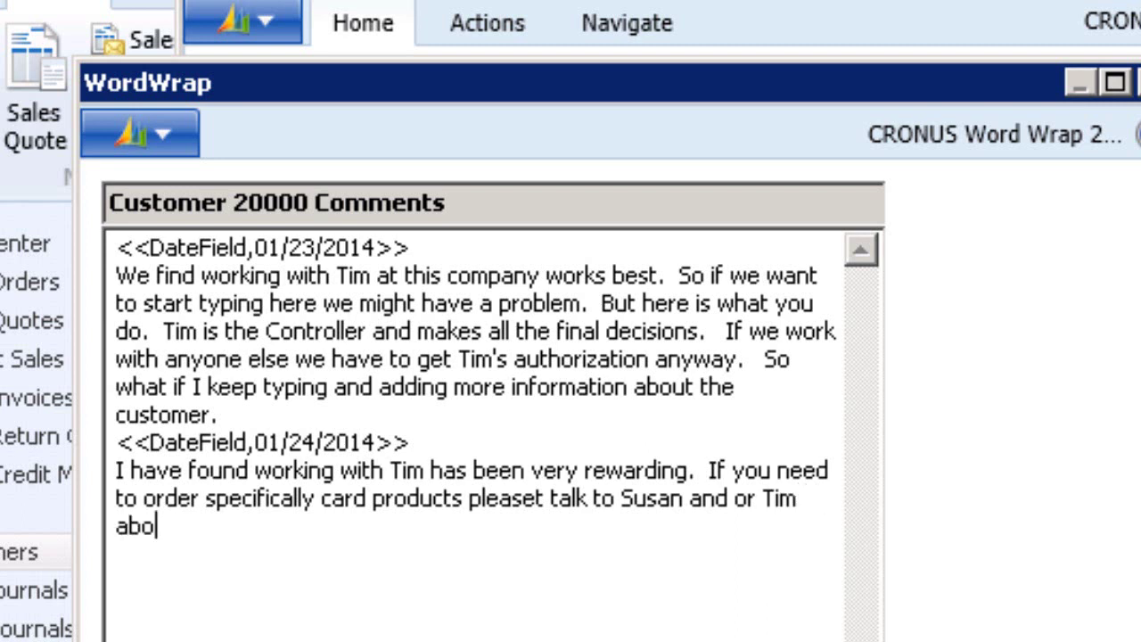
type("ut colors.")
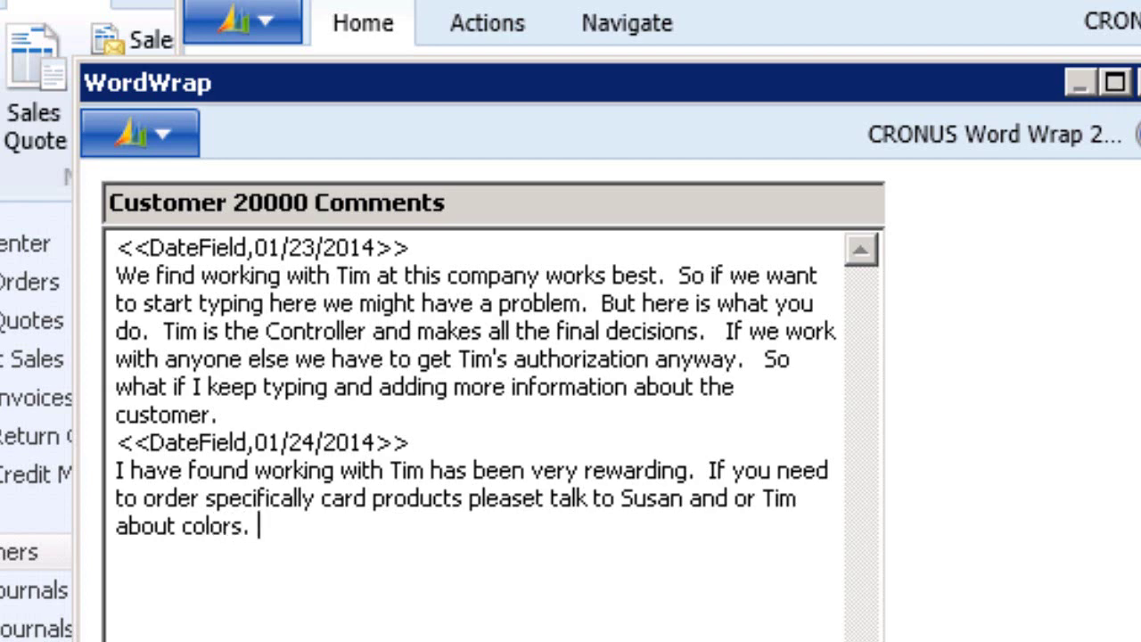
- Add "****", "NOTE" and "****" on separate lines below the 01/24/2014 text and close the word wrap editor
key("Return")
type("****")
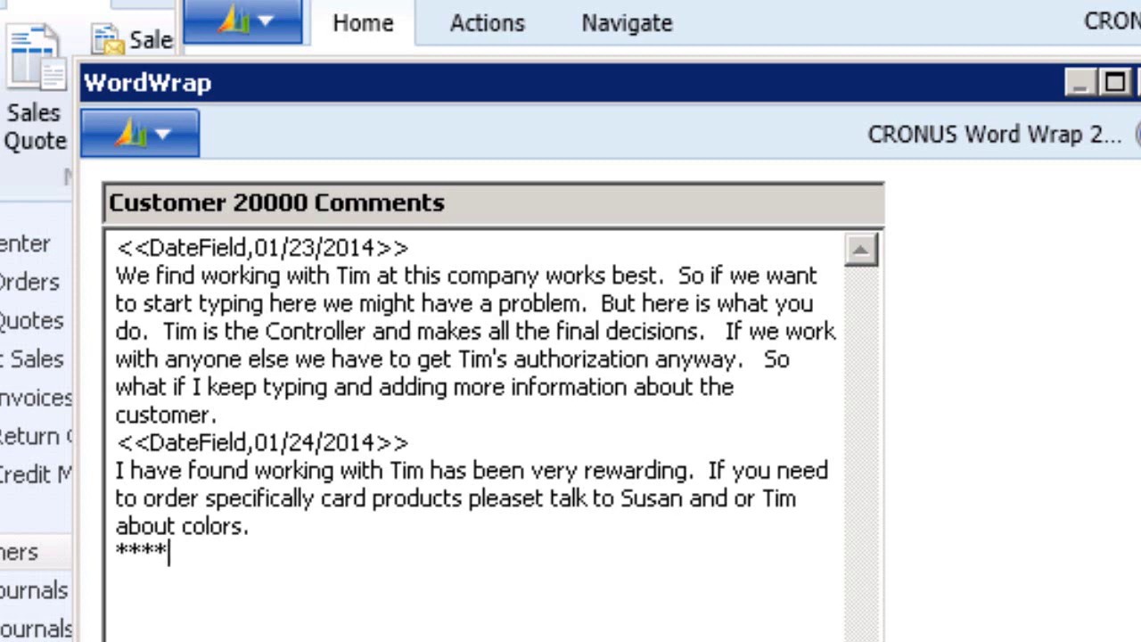
key("Return")
type("NOT")
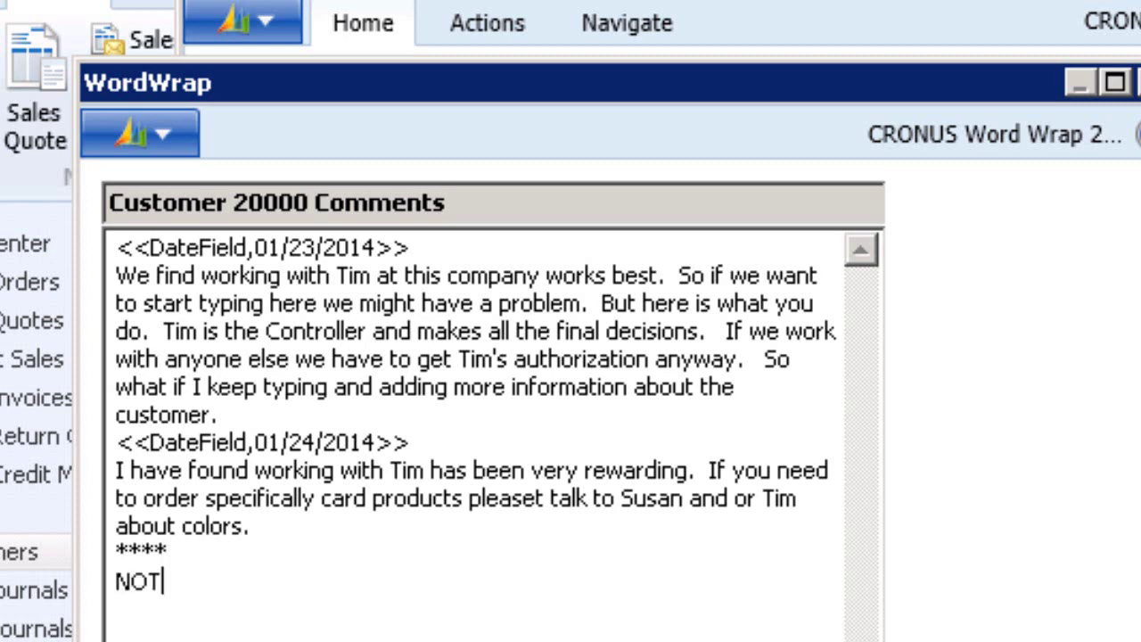
type("E")
key("Return")
type("****")
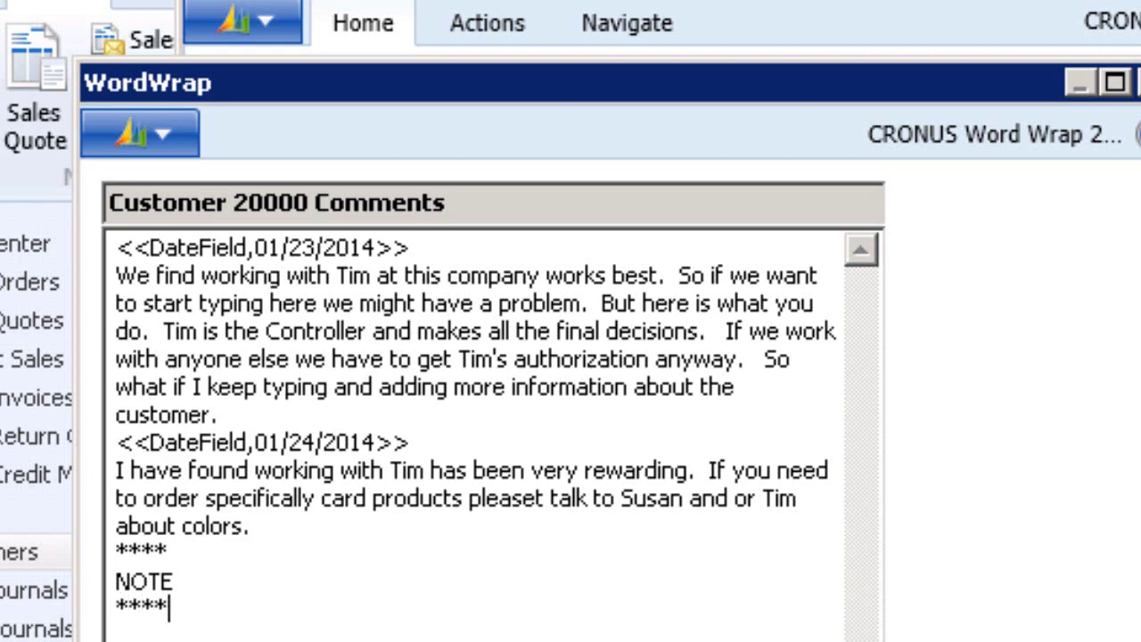
key("Return")
key("Escape")
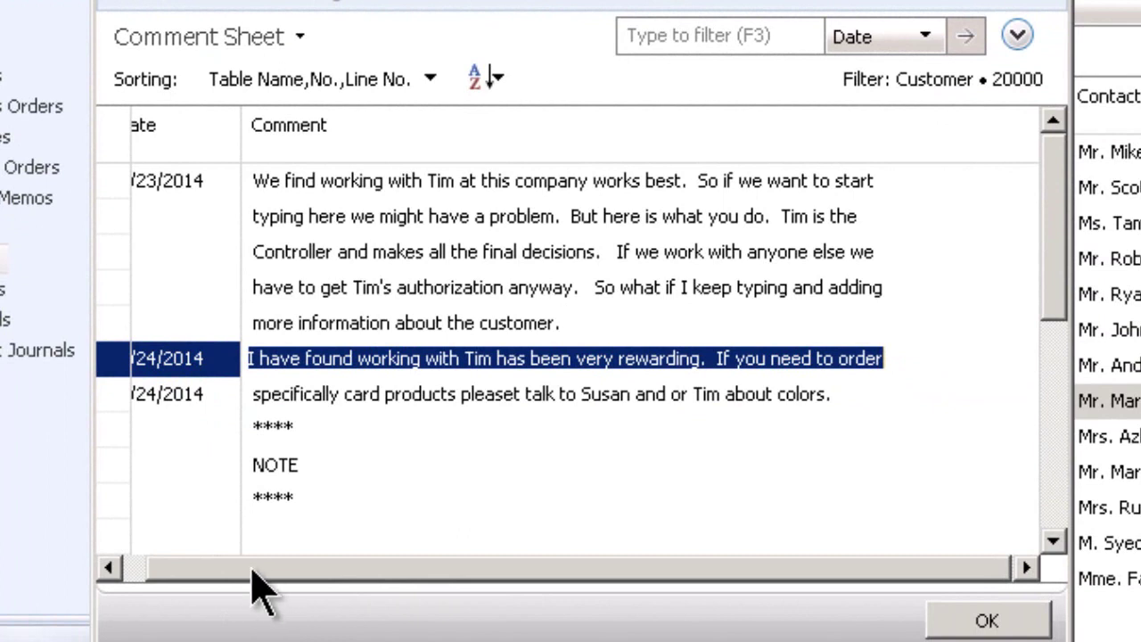
- Review the dates and wrapped lines of the 1/24/2014 comment in the comment sheet, and close the sheet
left_click_drag(253, 569, 227, 568)
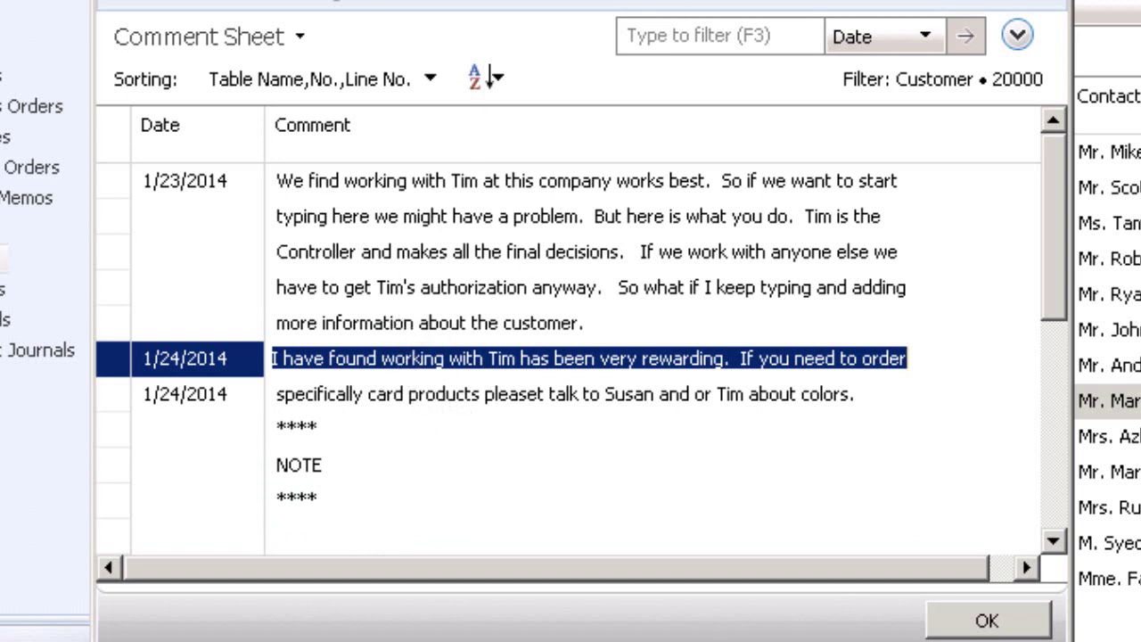
key("Escape")
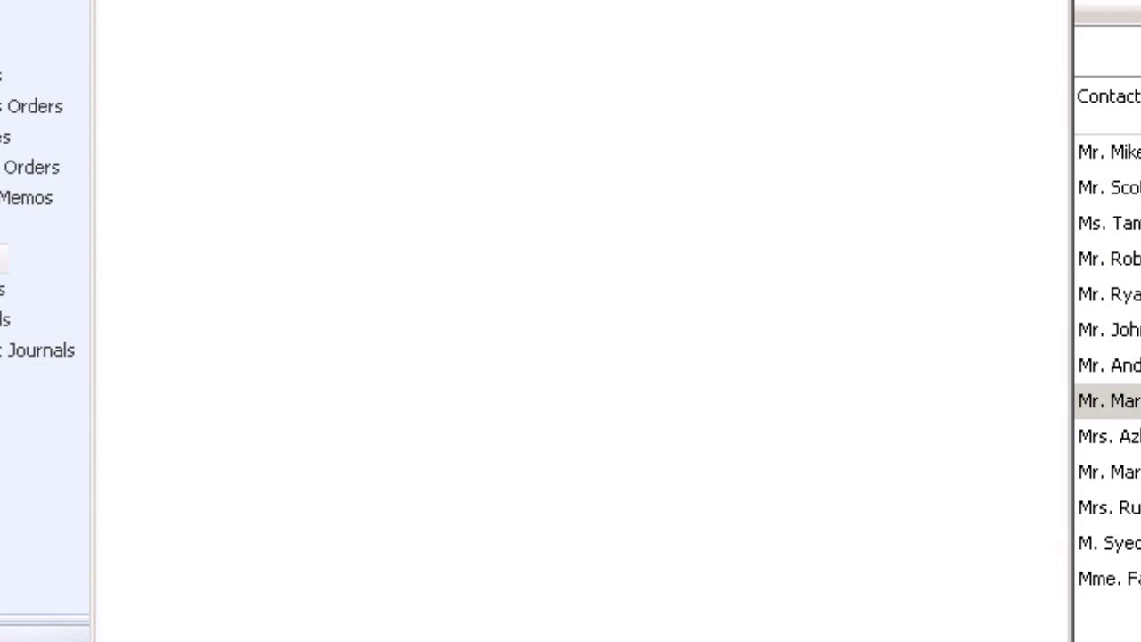